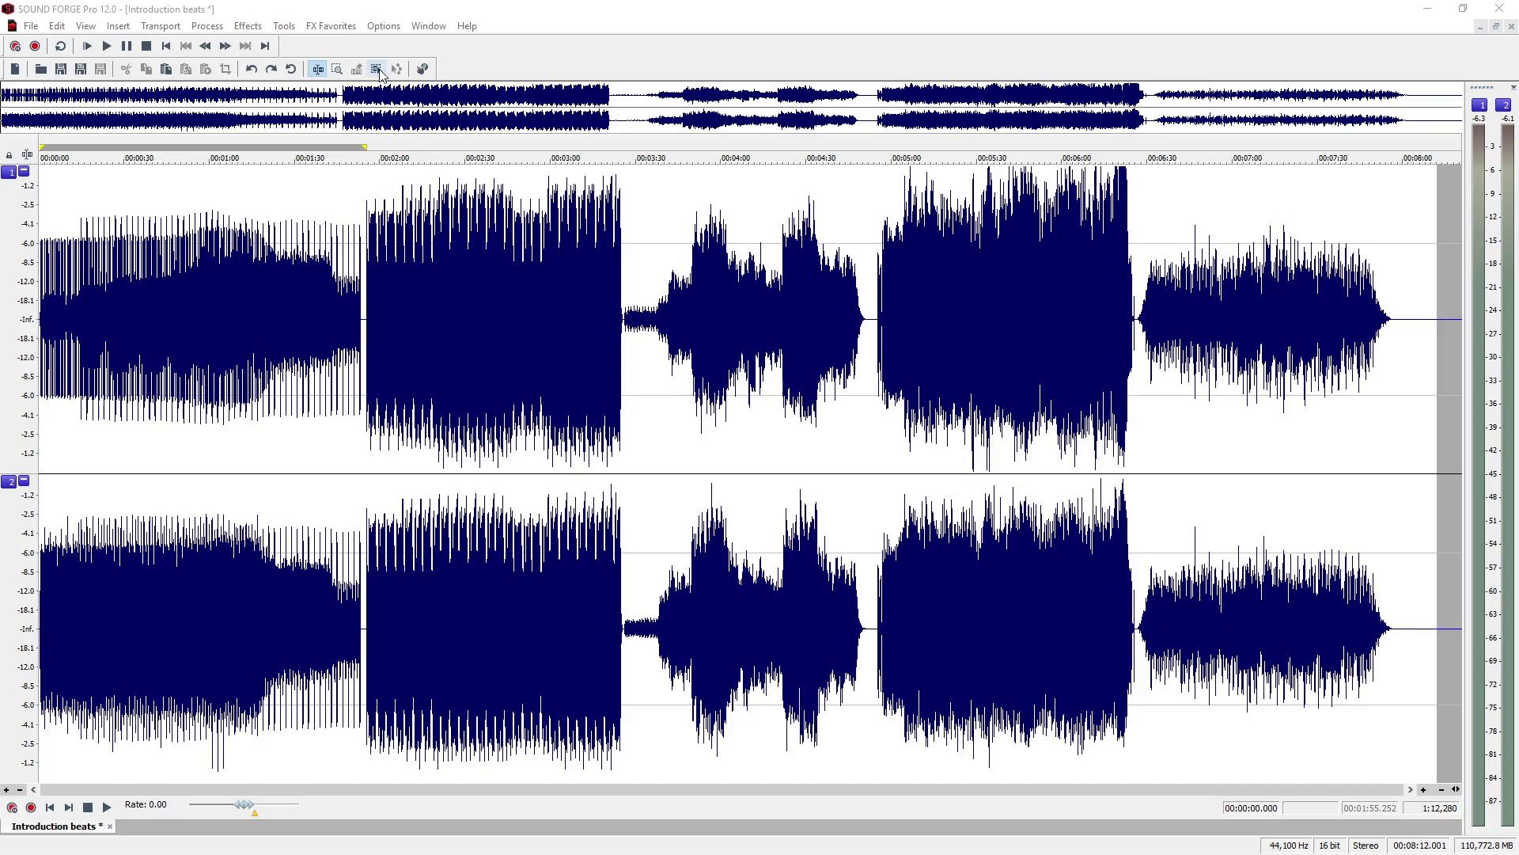
Step: Enable Event Edit mode and delete the third, quiet audio slice
left_click(377, 68)
double_click(324, 225)
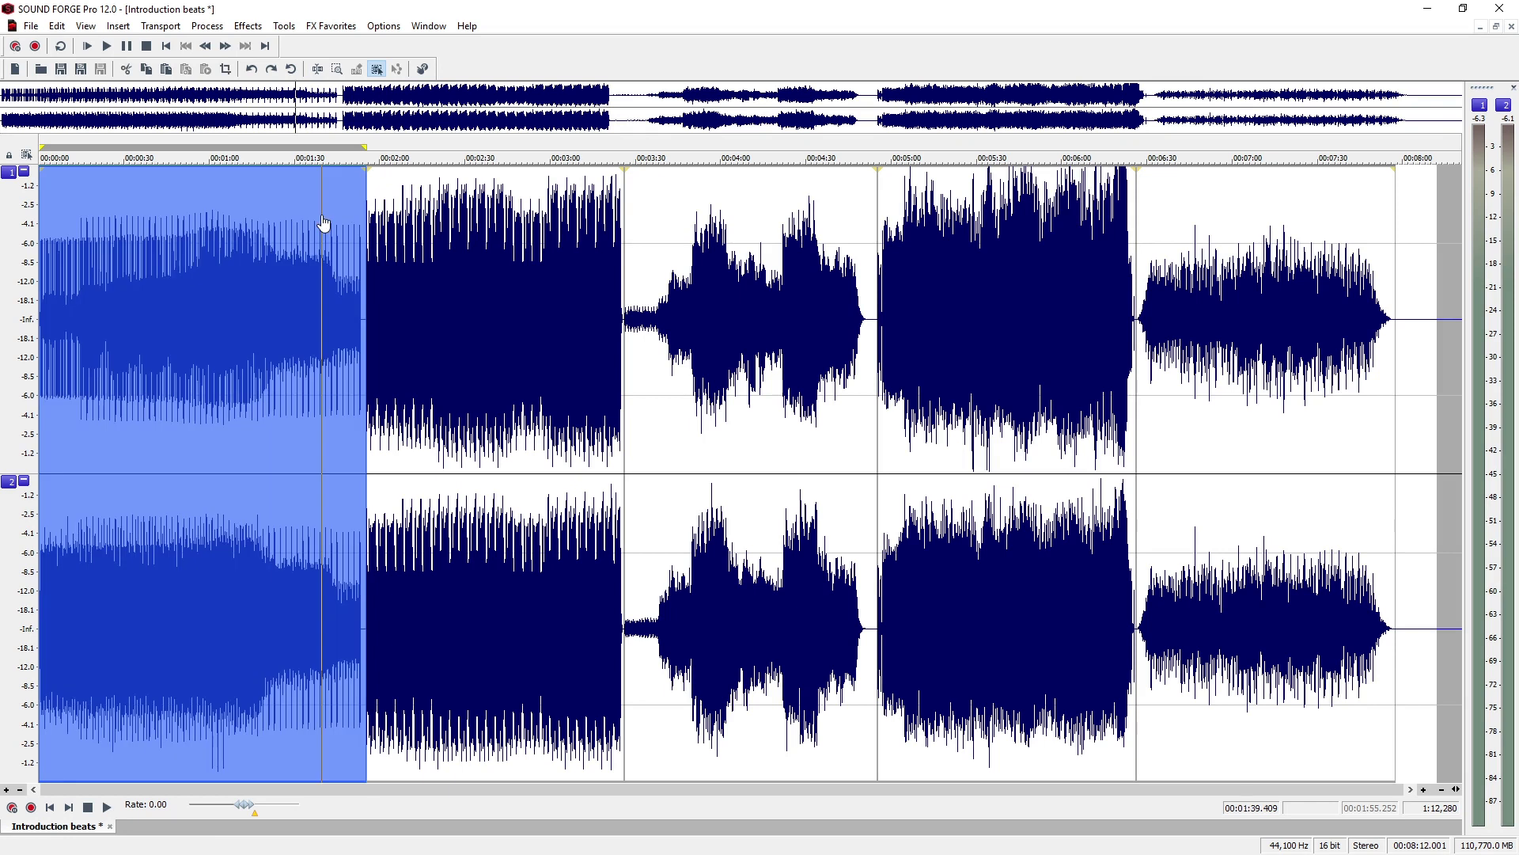
double_click(457, 295)
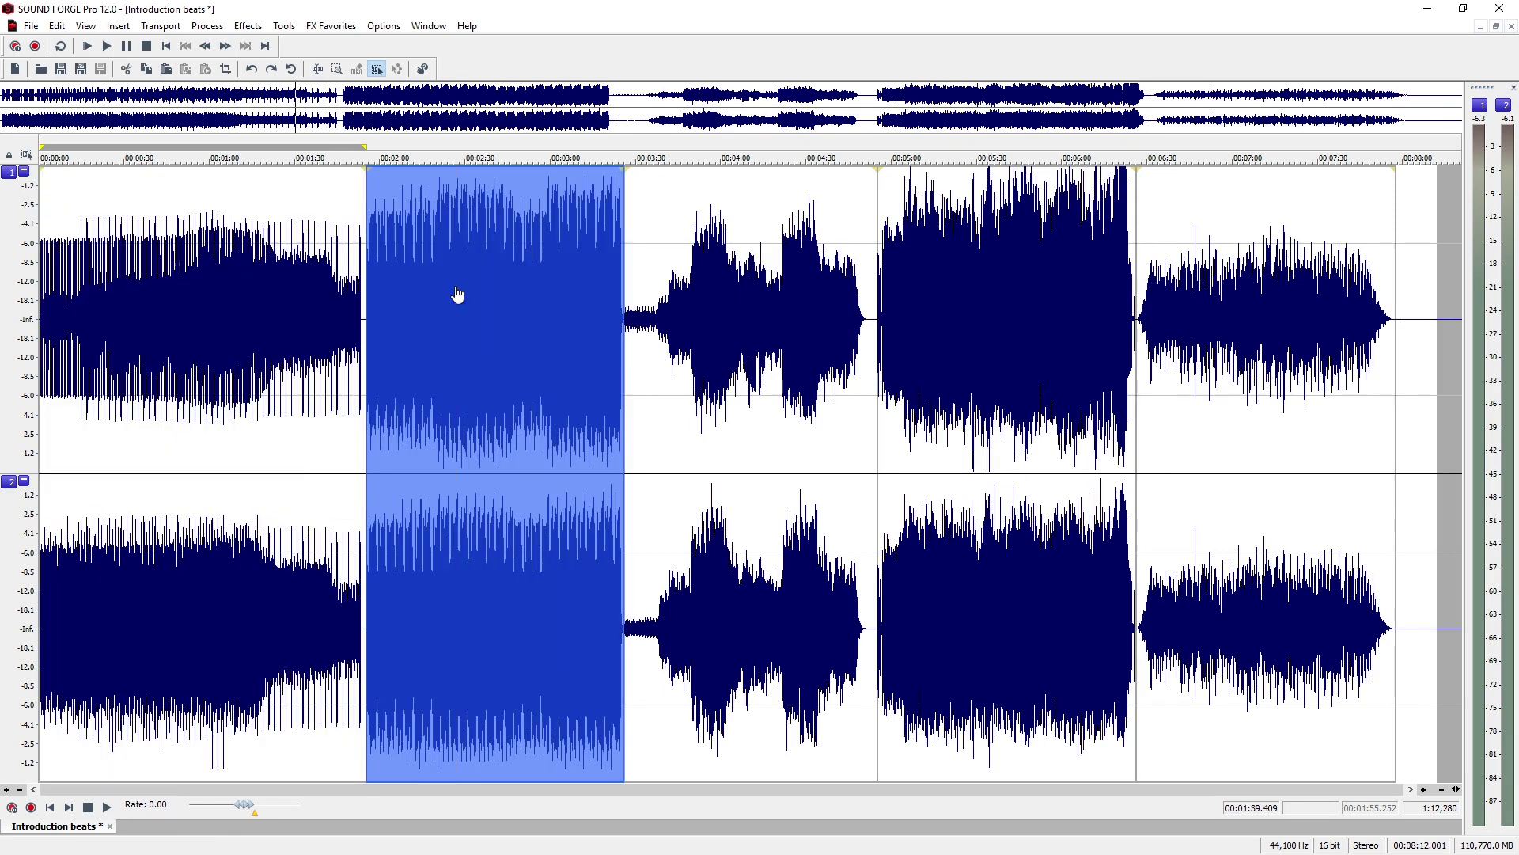
double_click(743, 313)
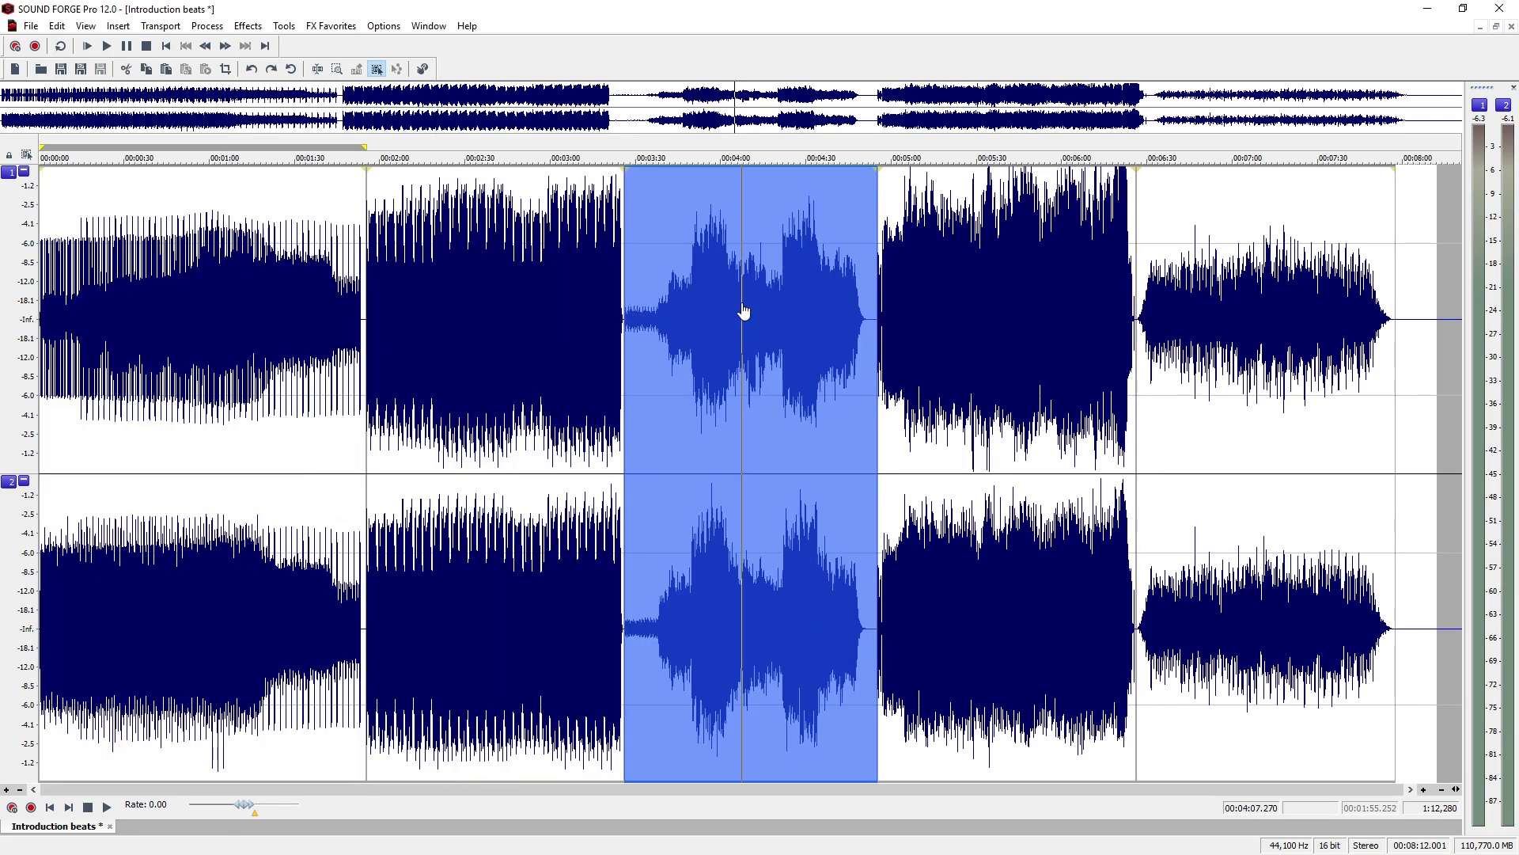
key("Delete")
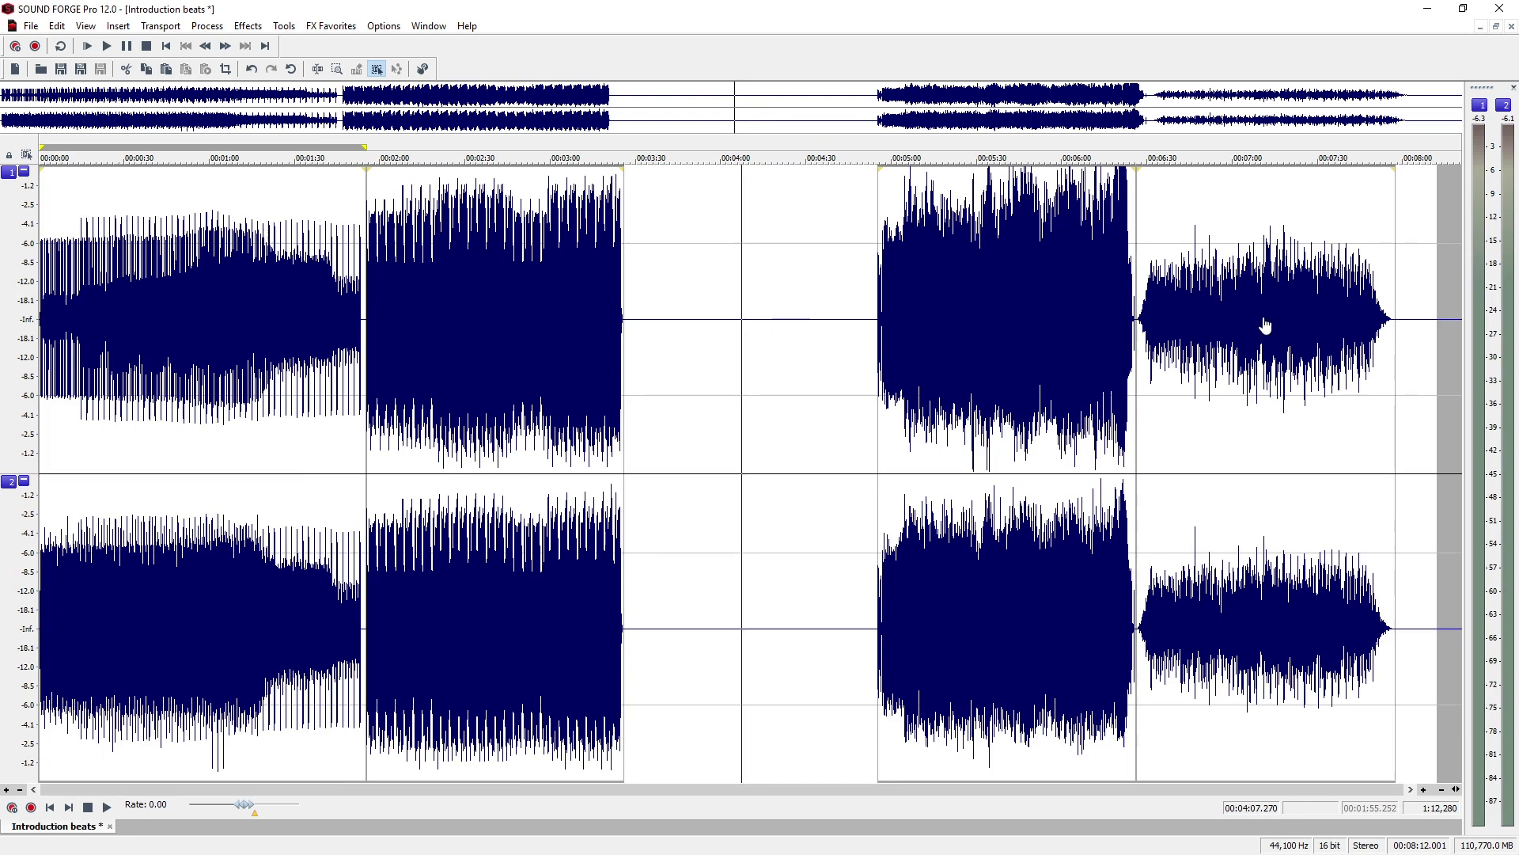
Step: Drag the final slice left into the empty gap, leaving four passages
left_click_drag(1263, 326, 741, 352)
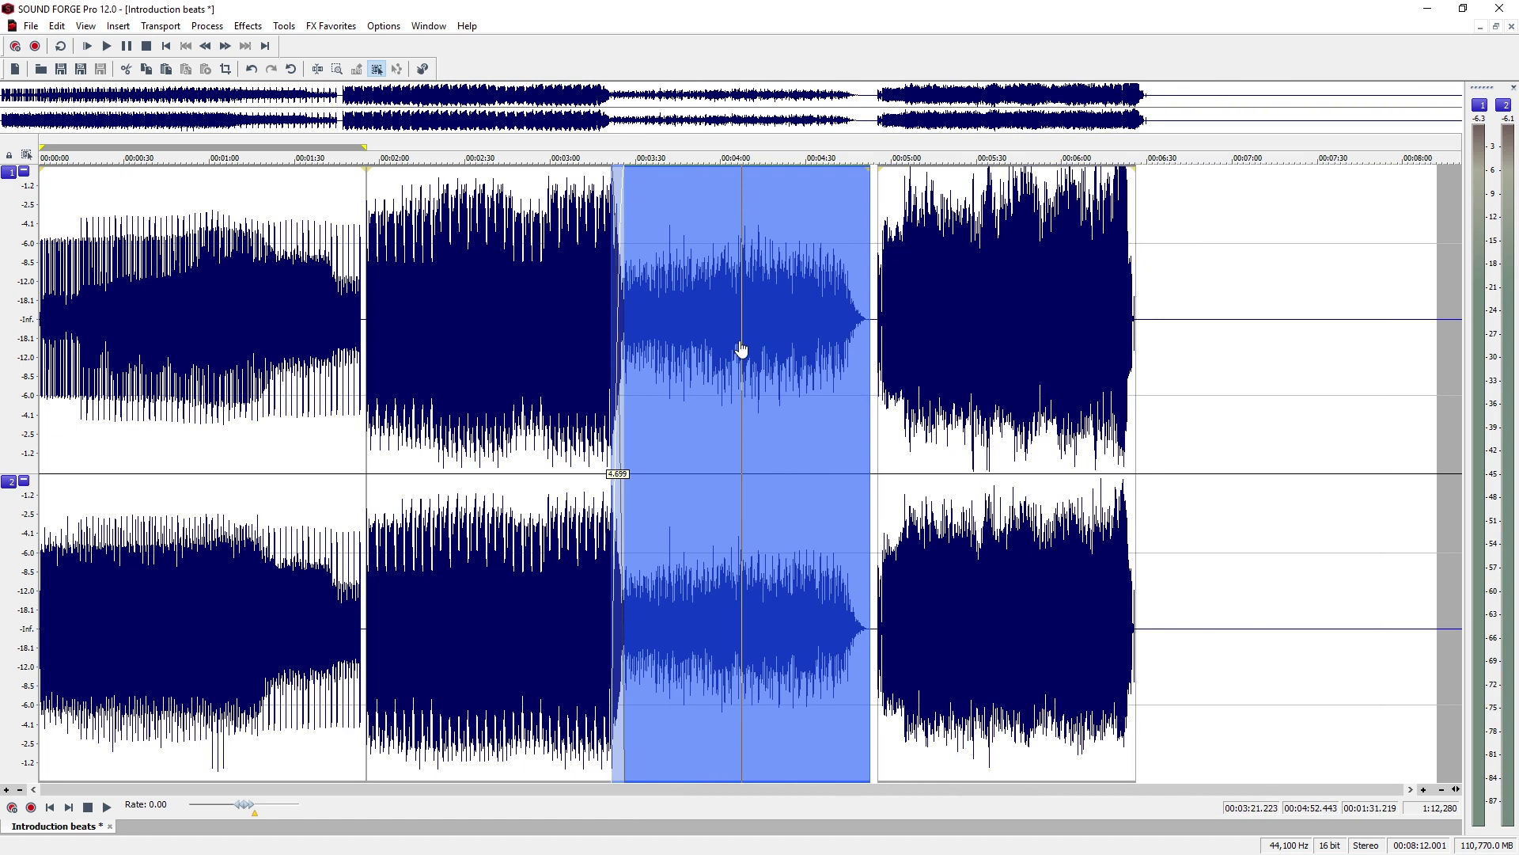
left_click(978, 352)
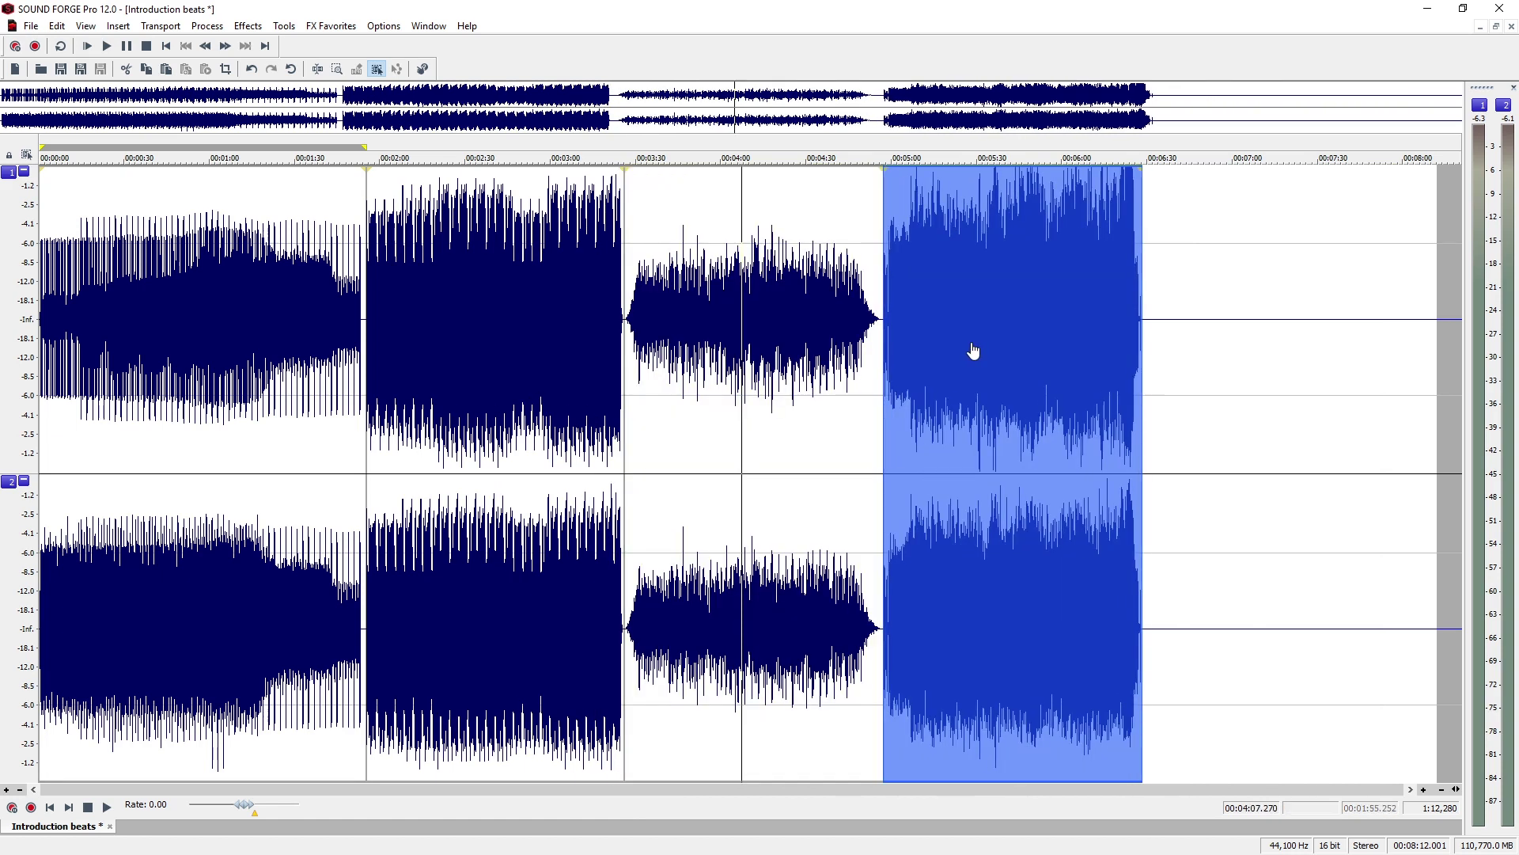
left_click(755, 320)
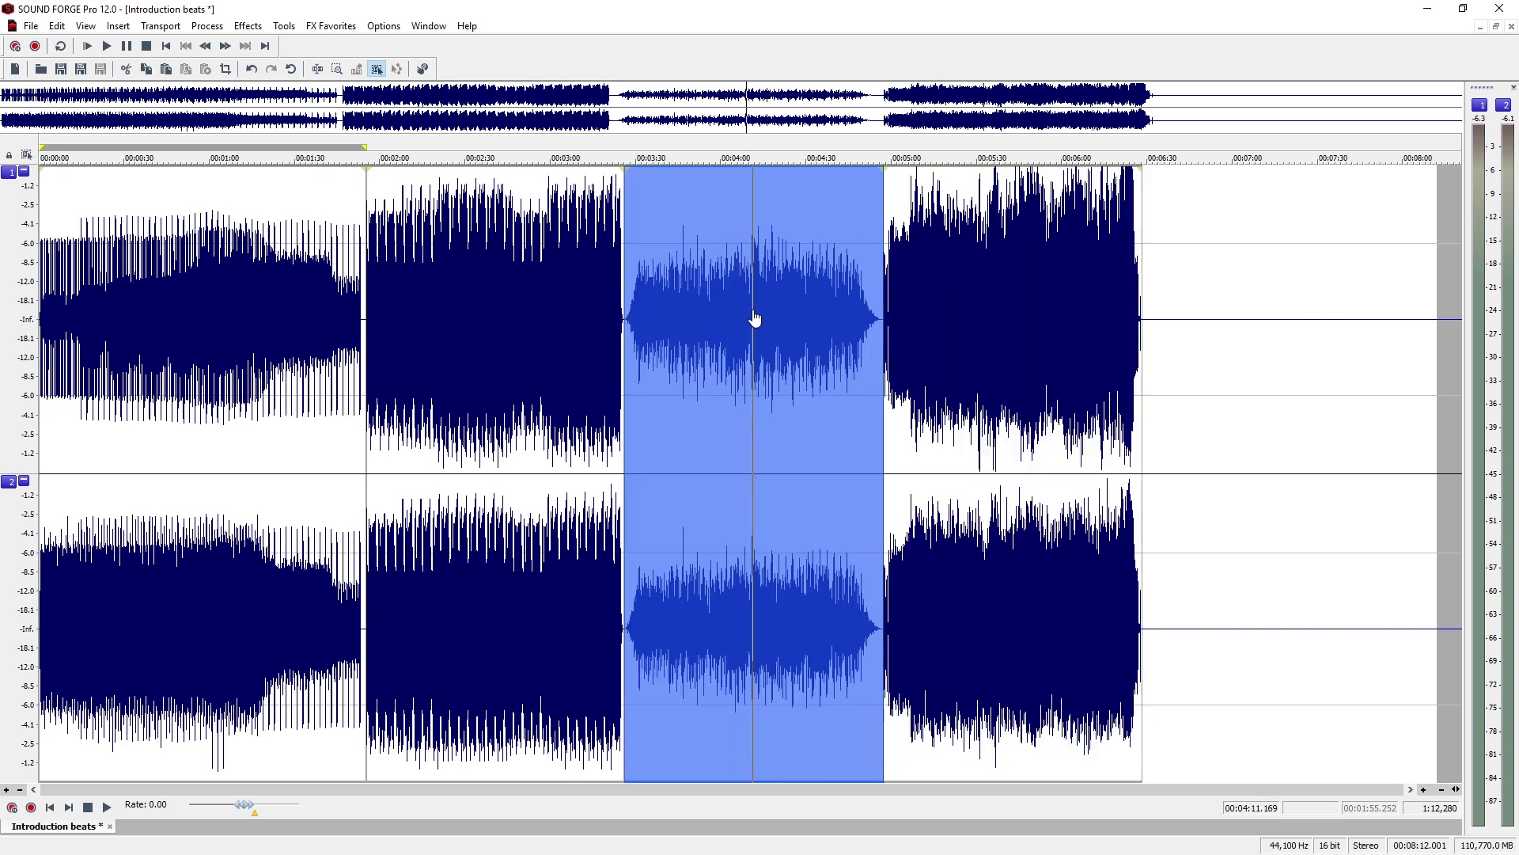
scroll(755, 321, "up", 1)
scroll(755, 320, "up", 1)
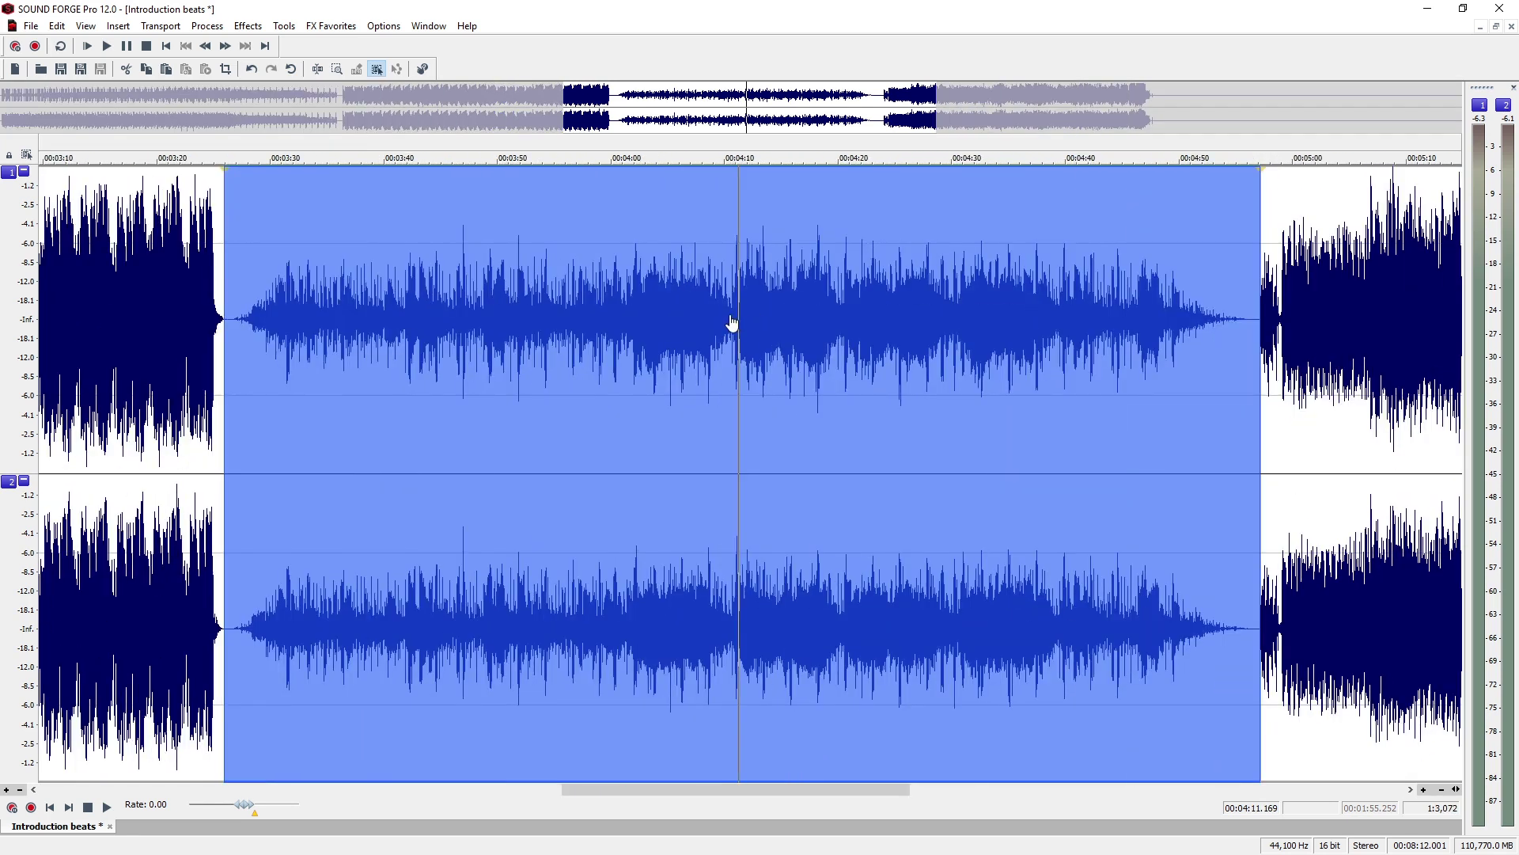
Step: Split the moved slice into two separate events at about 00:04:10
left_click(731, 323)
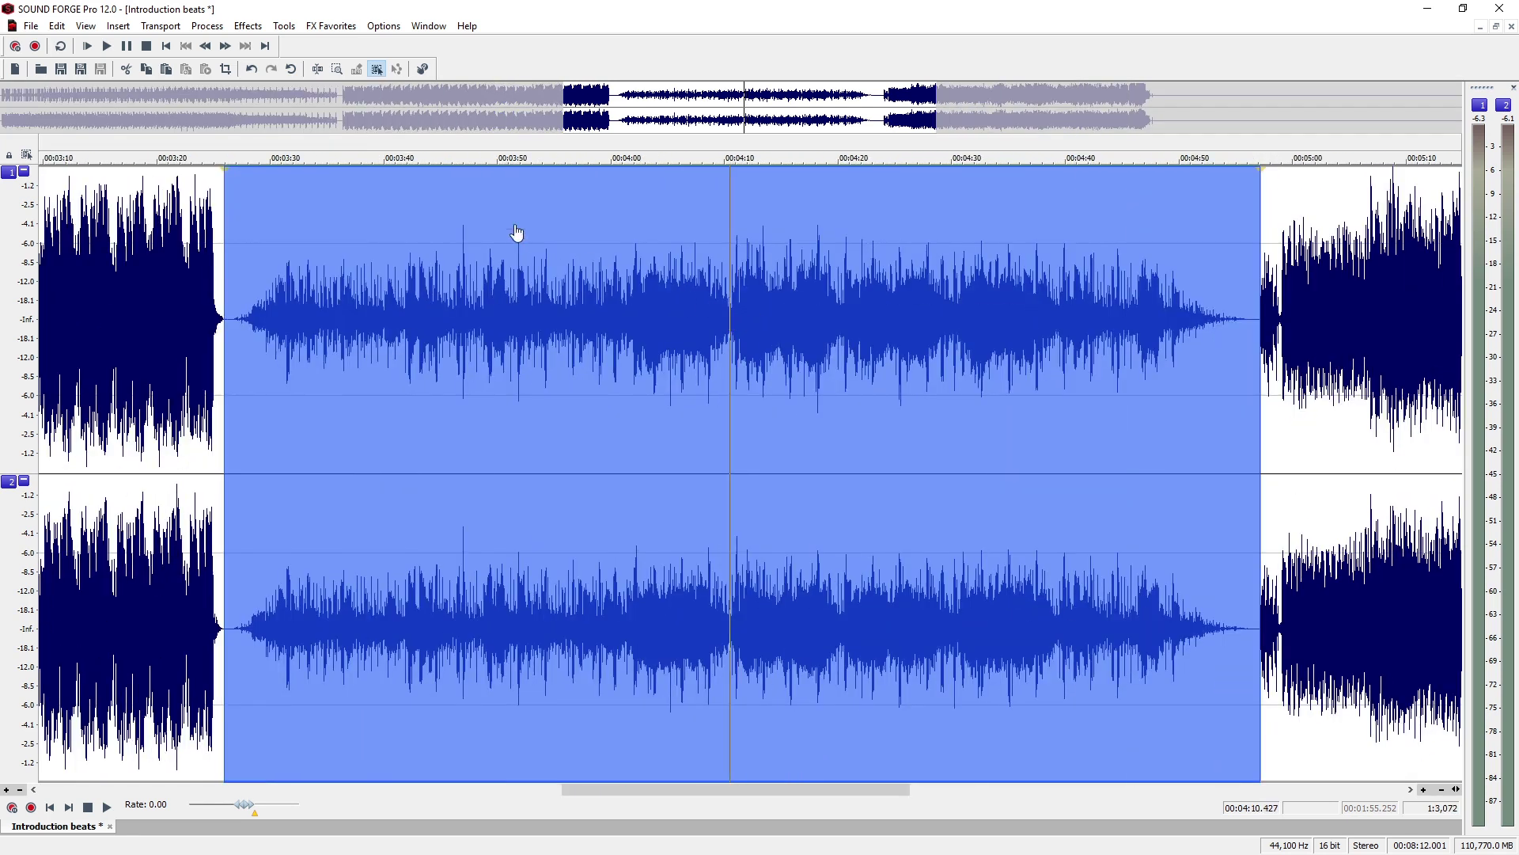
left_click(57, 26)
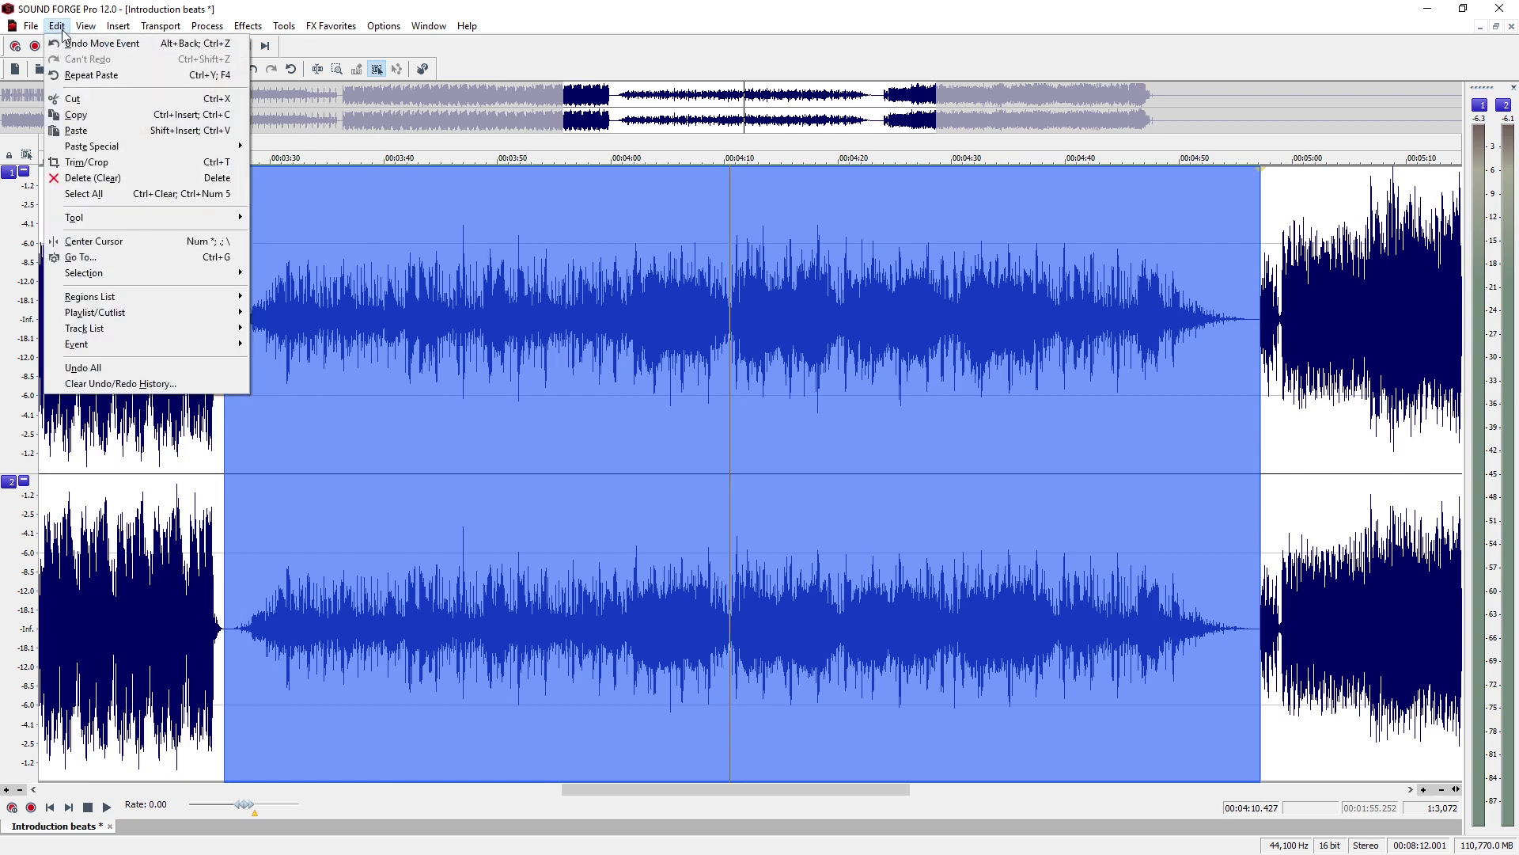
mouse_move(143, 343)
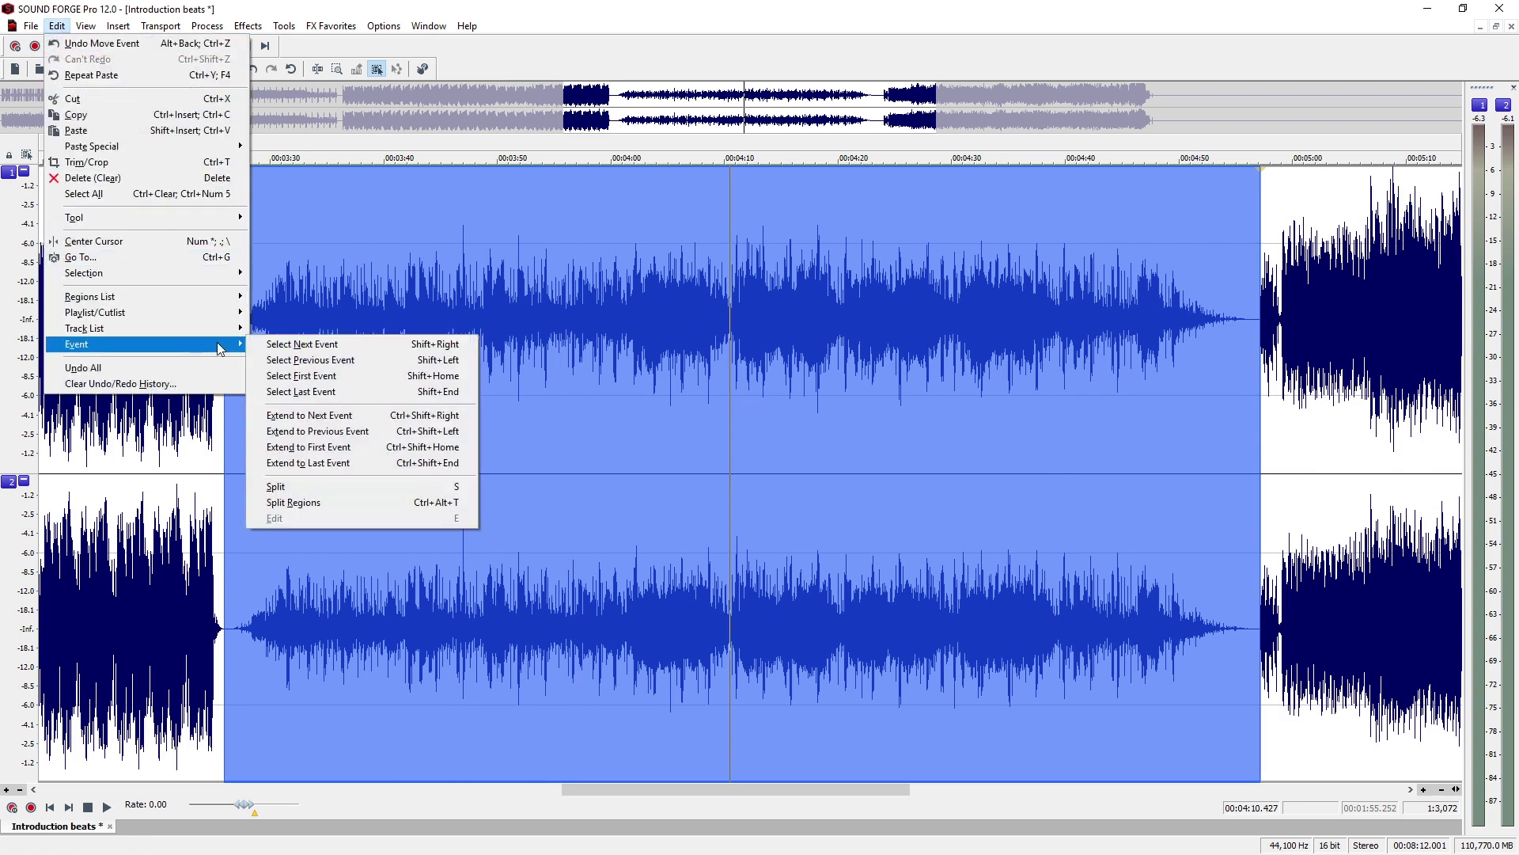
left_click(299, 490)
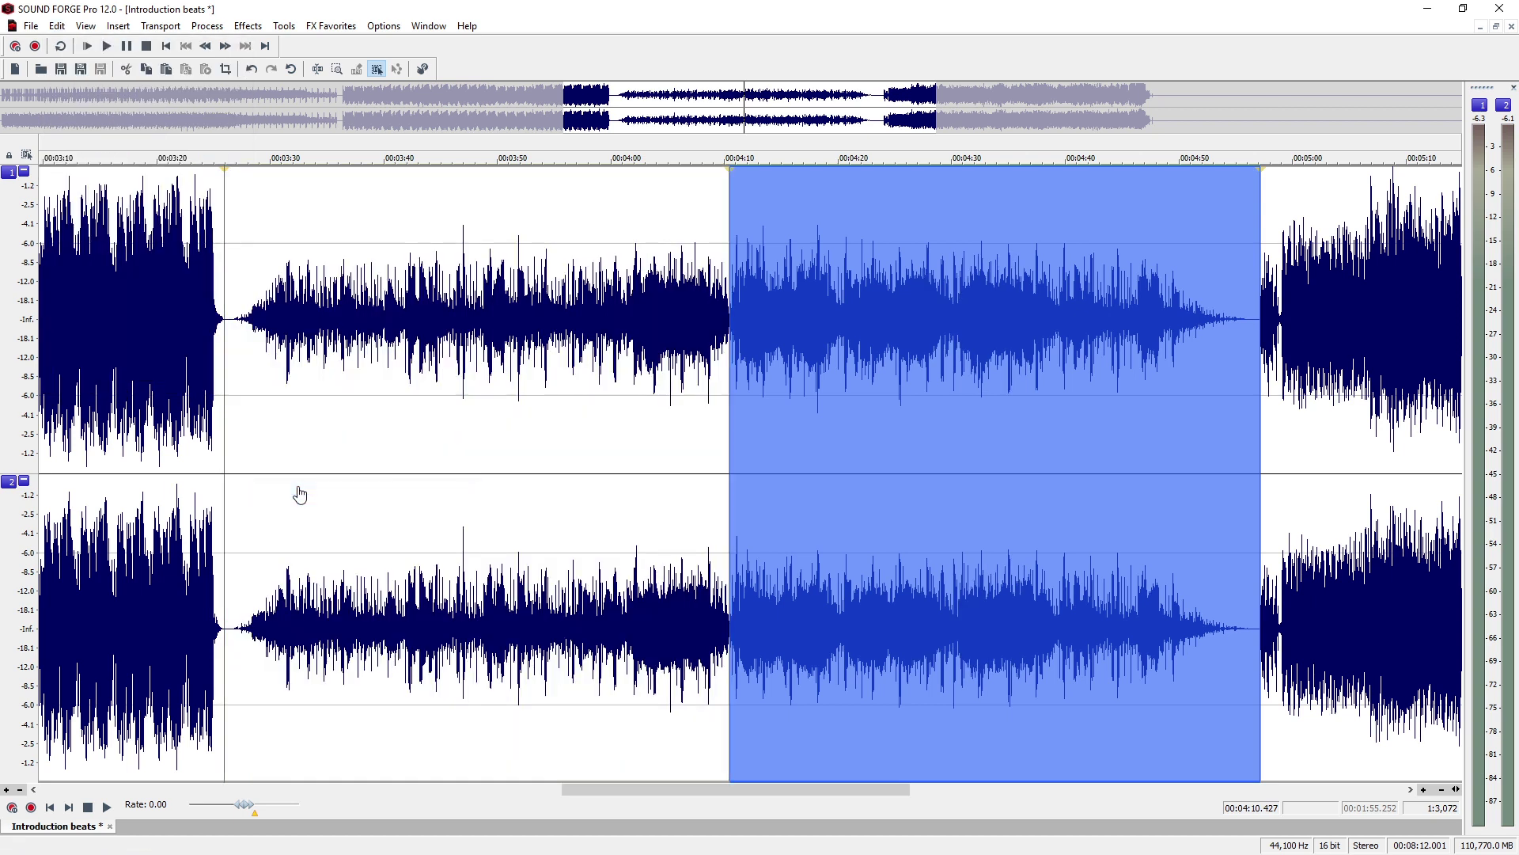
Step: Audition the left split piece and trim its start, leaving a short silent gap
left_click(393, 403)
mouse_move(539, 429)
left_mouse_down()
mouse_move(393, 430)
mouse_move(616, 447)
mouse_move(540, 449)
left_mouse_up()
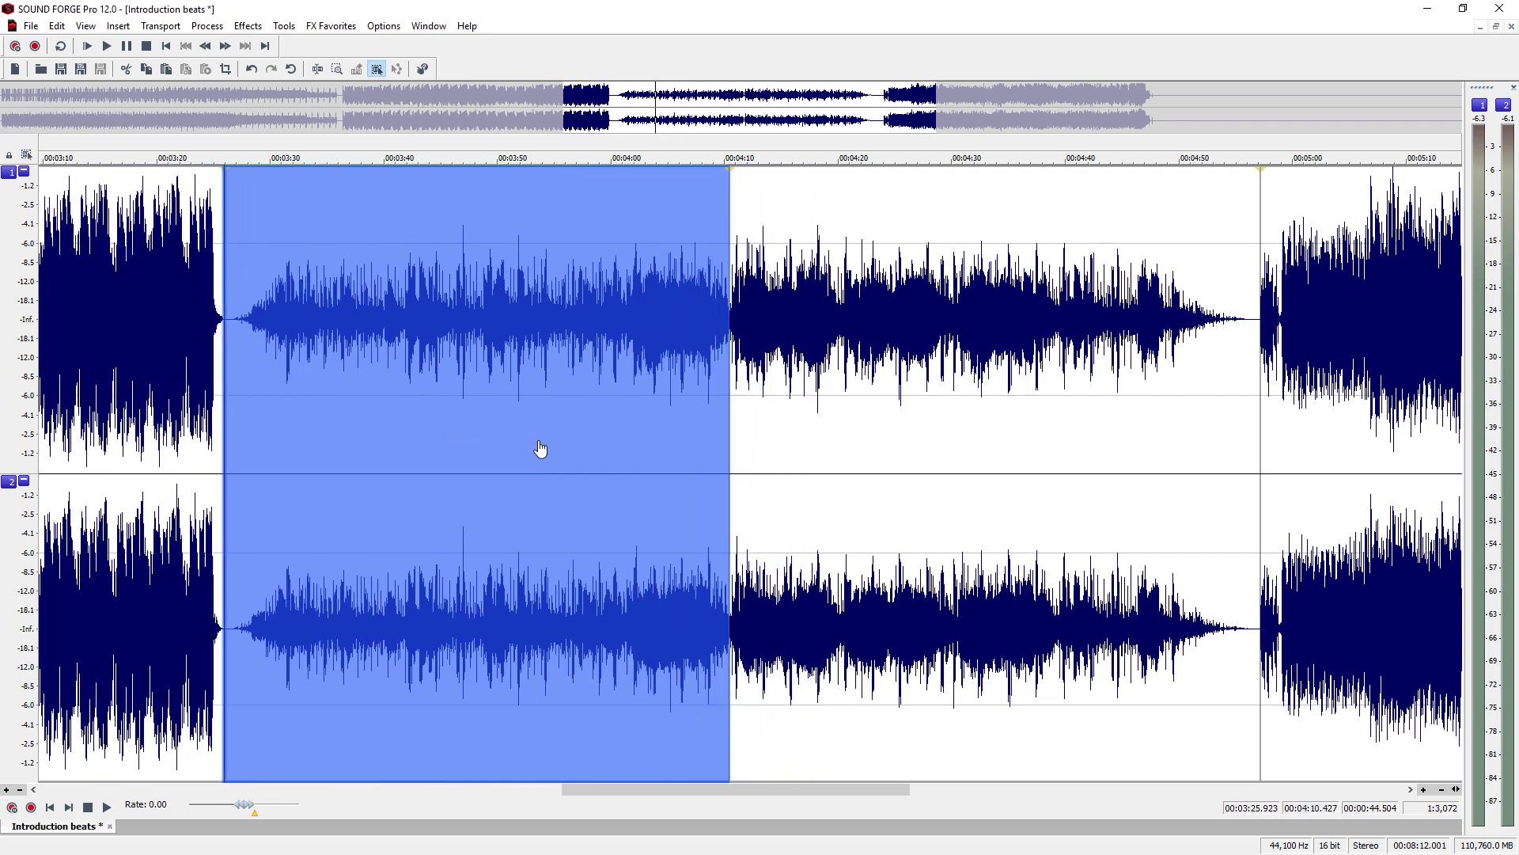
key("space")
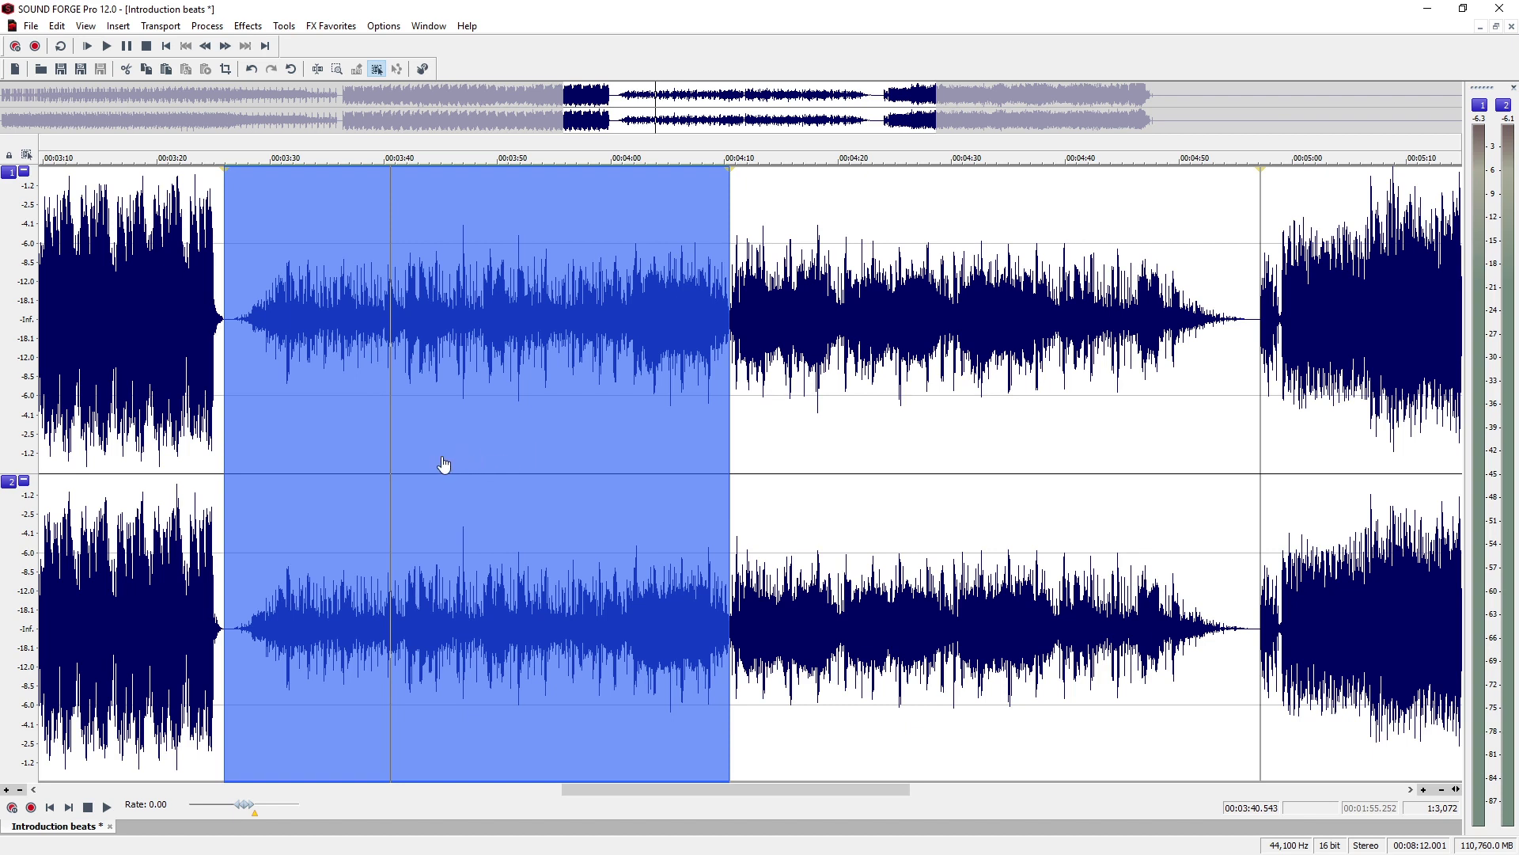
left_click_drag(226, 447, 323, 462)
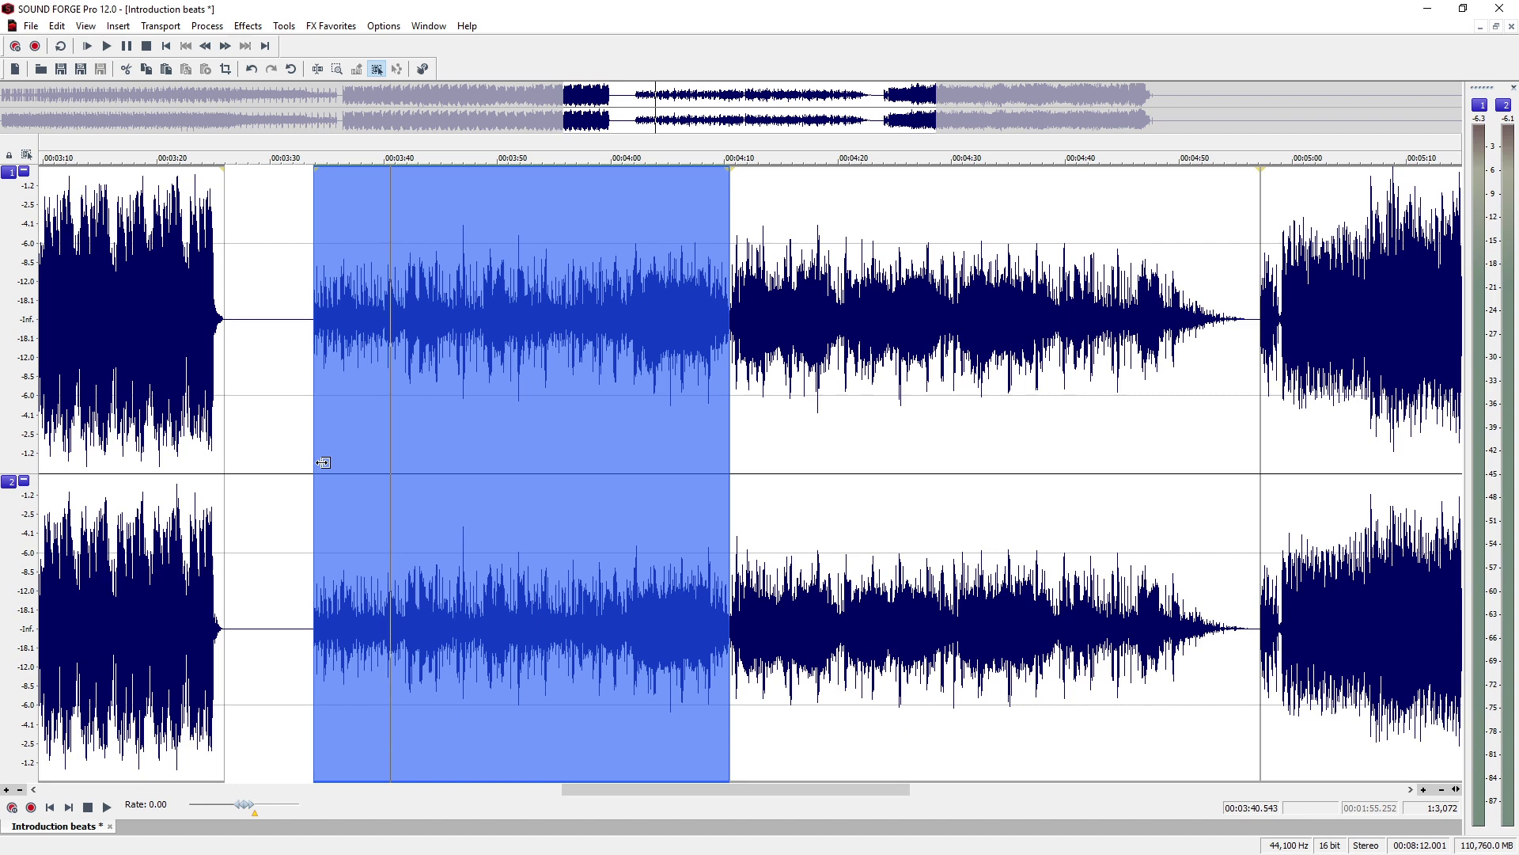
Step: Overlap the right split piece onto the left, forming a crossfade of about 12.8 seconds
left_click(807, 447)
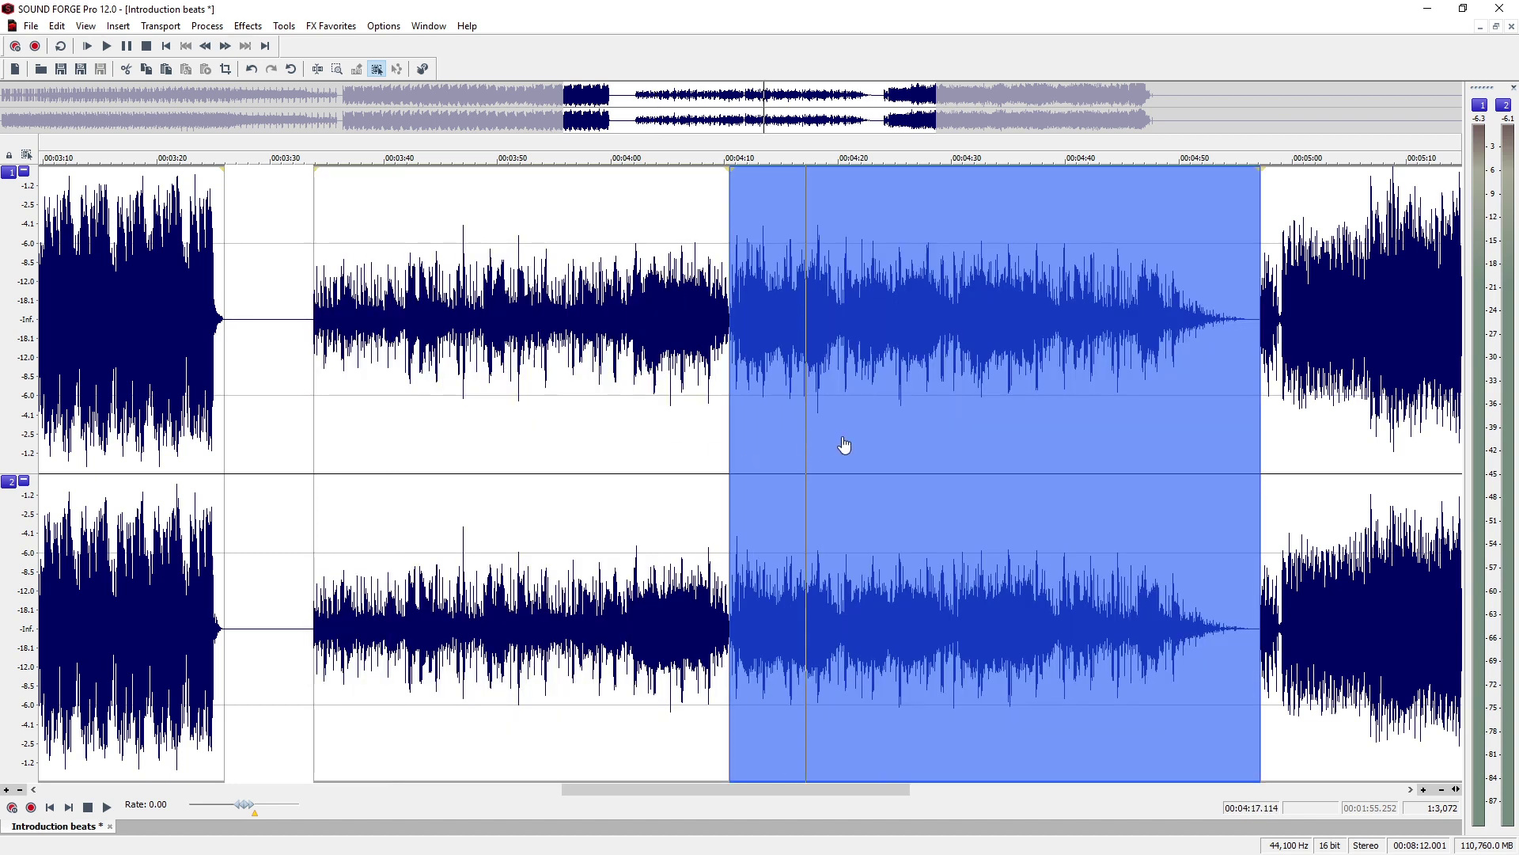
left_click_drag(931, 441, 782, 459)
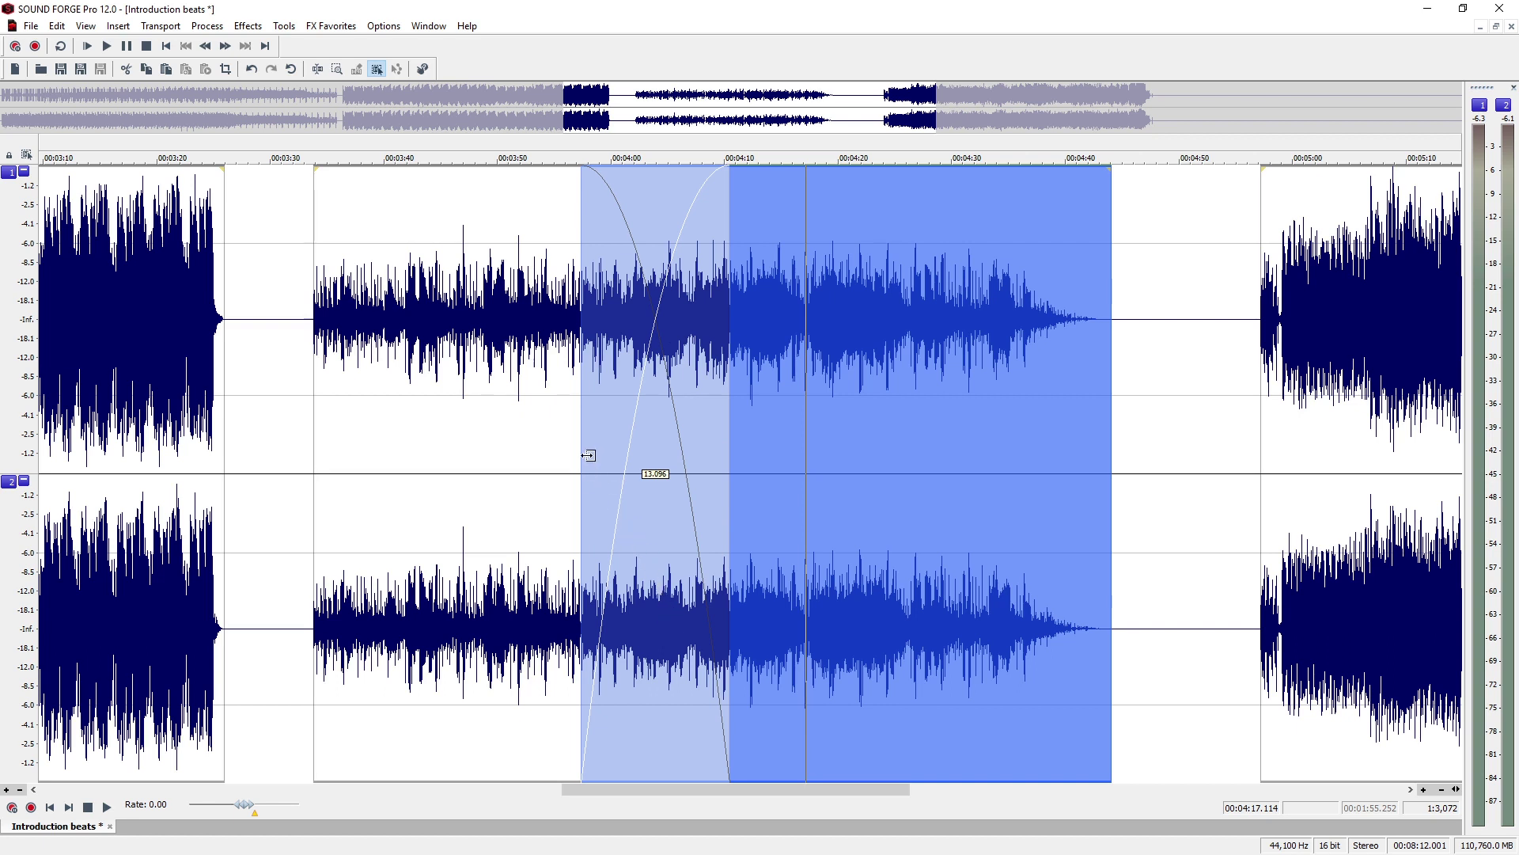
left_click_drag(588, 456, 590, 459)
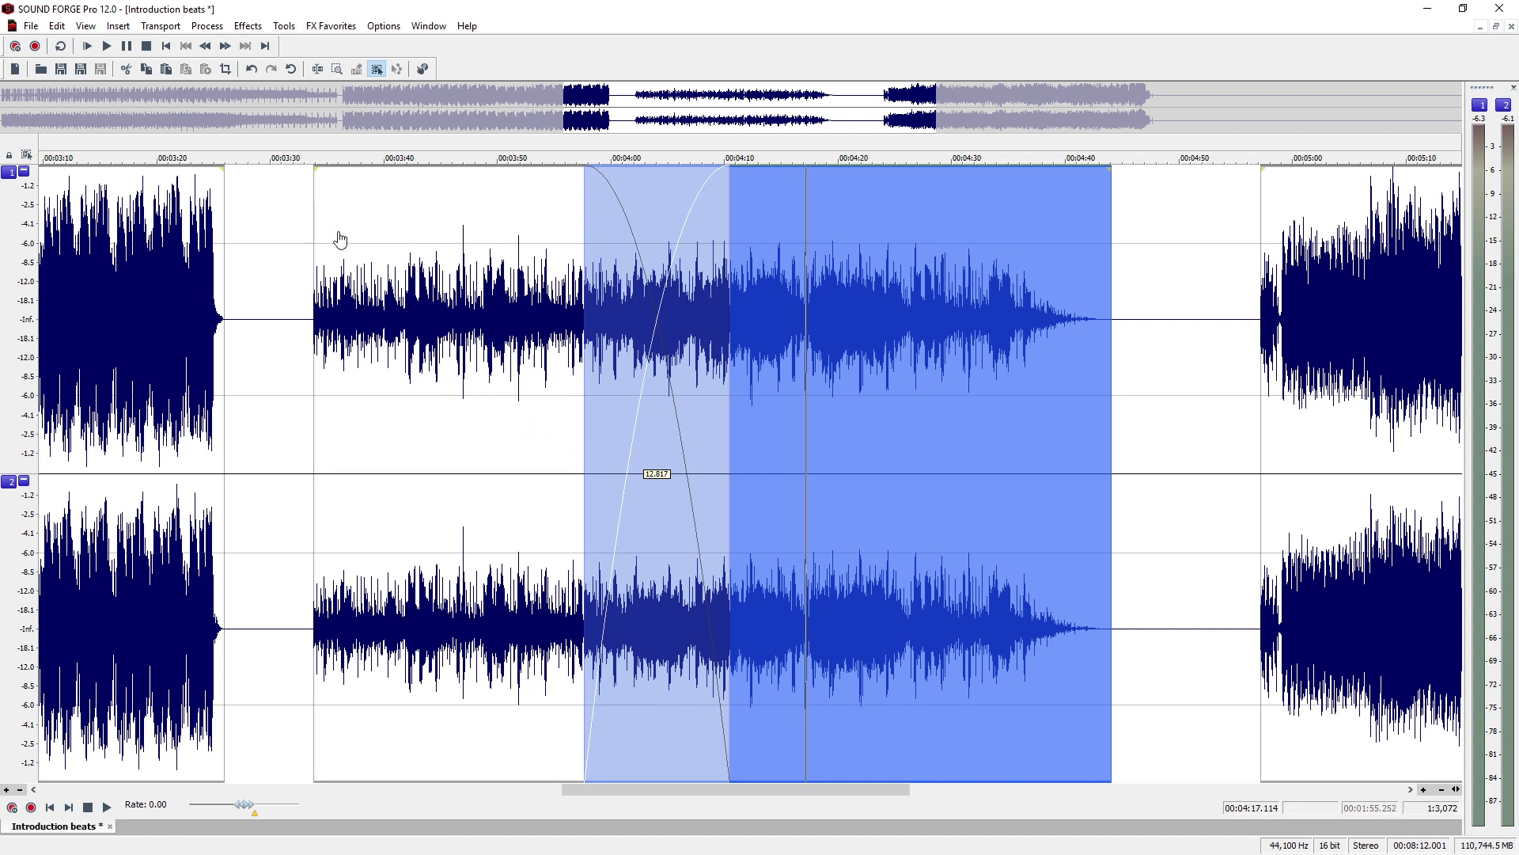
Step: Select the left split piece to give it a gradual fade-in at its start
left_click(316, 174)
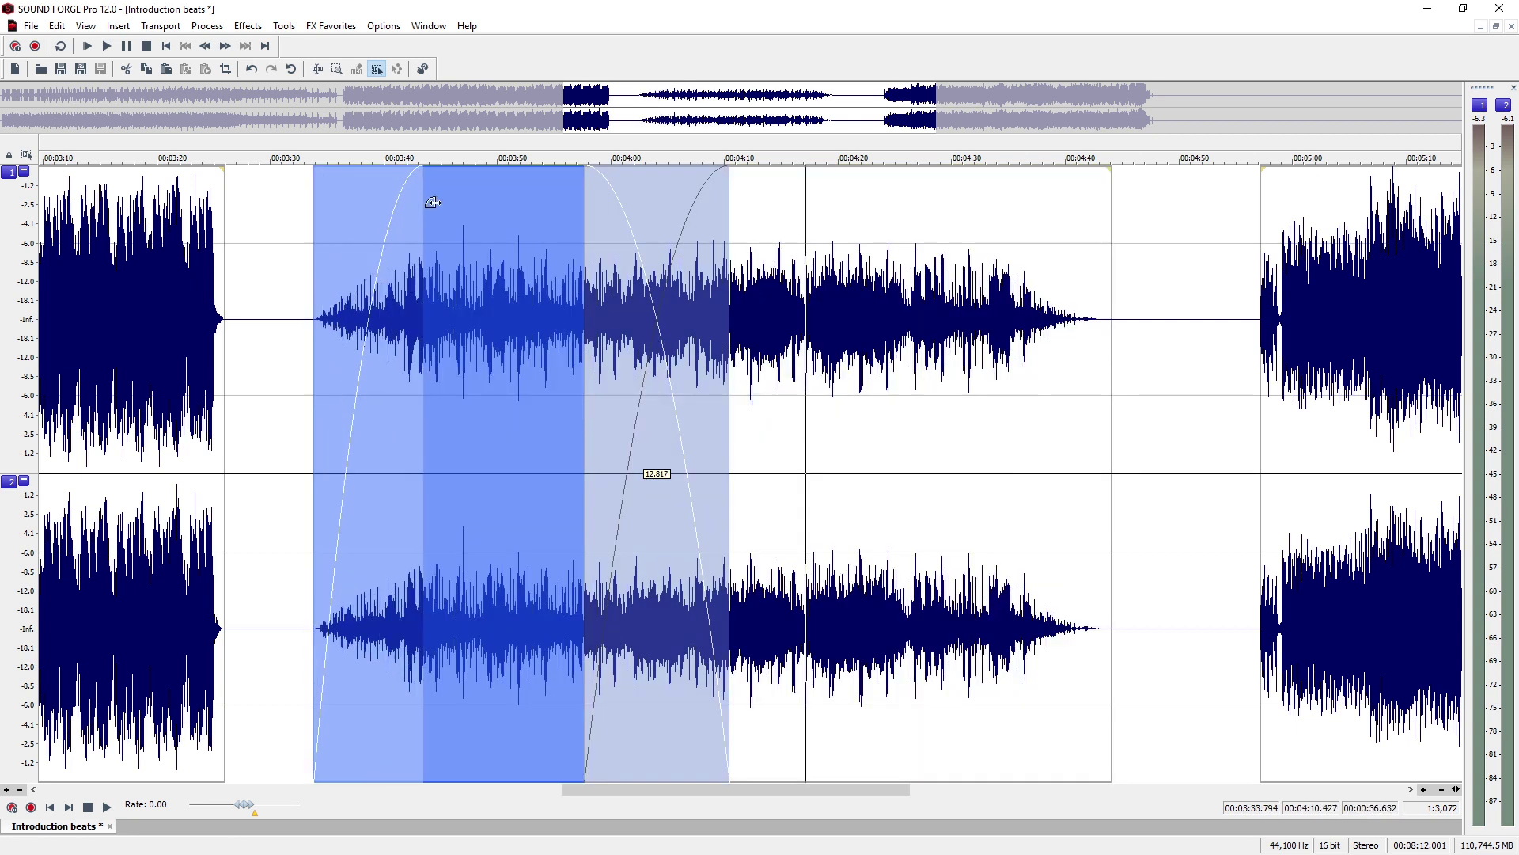